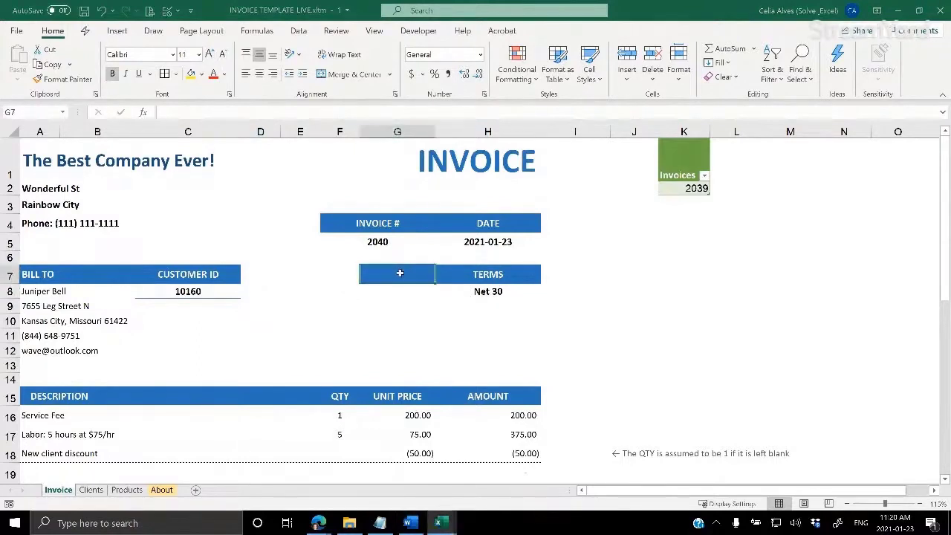
# Enter the heading DUE DATE in cell G7, beside the TERMS heading.
pyautogui.write('DUE DATE')
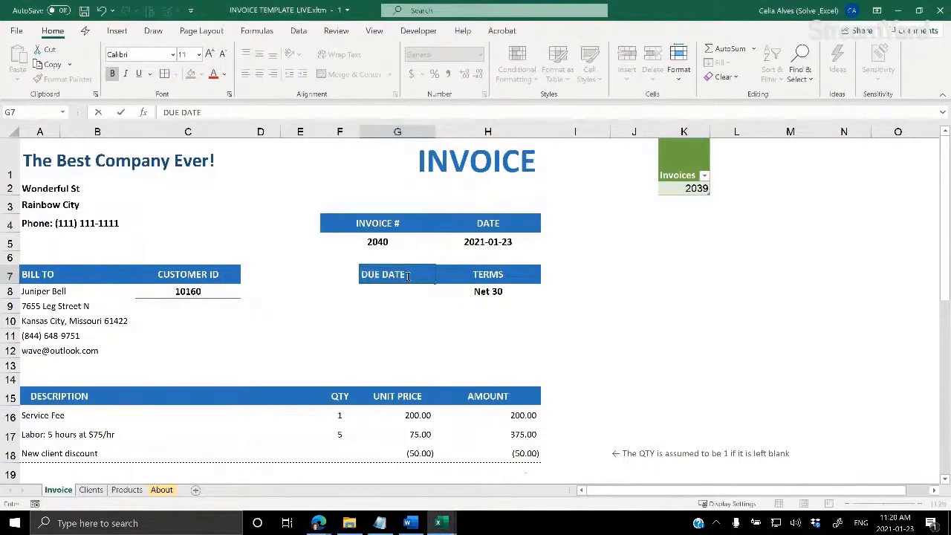
pyautogui.press('Return')
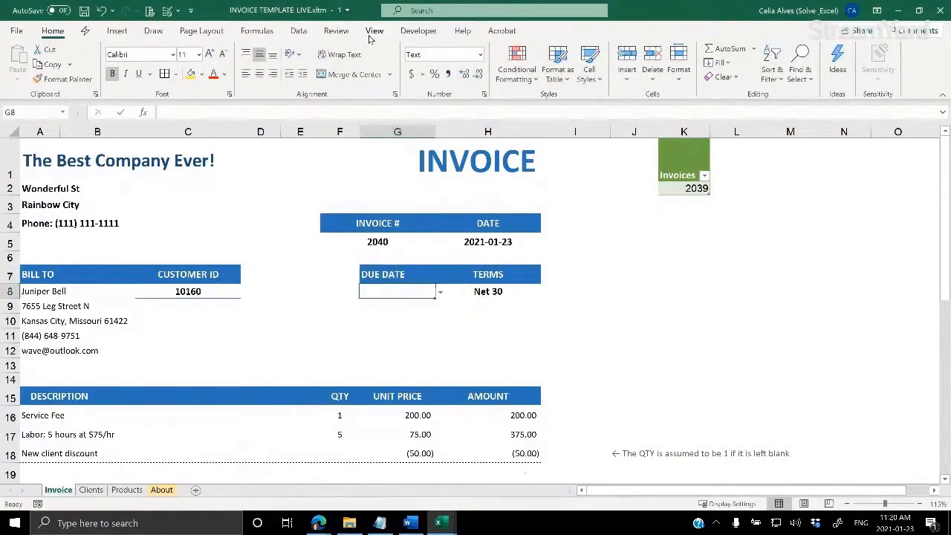
# Replace the list validation on cell G8 with one that allows any value.
pyautogui.click(297, 31)
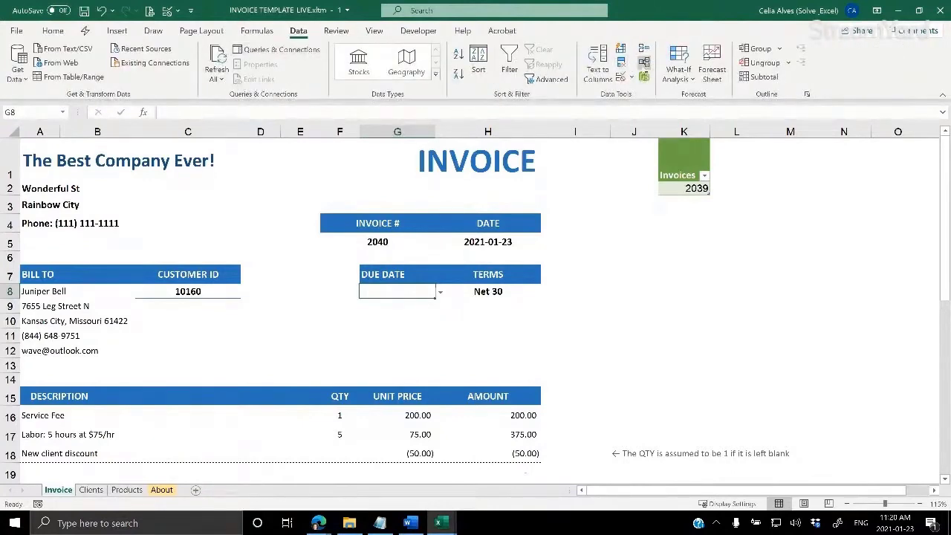
pyautogui.click(619, 78)
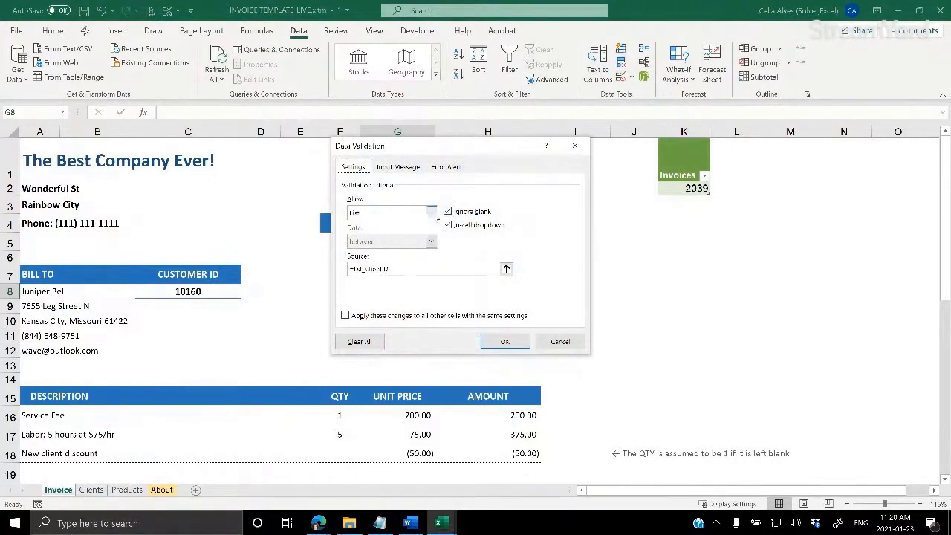
pyautogui.click(431, 213)
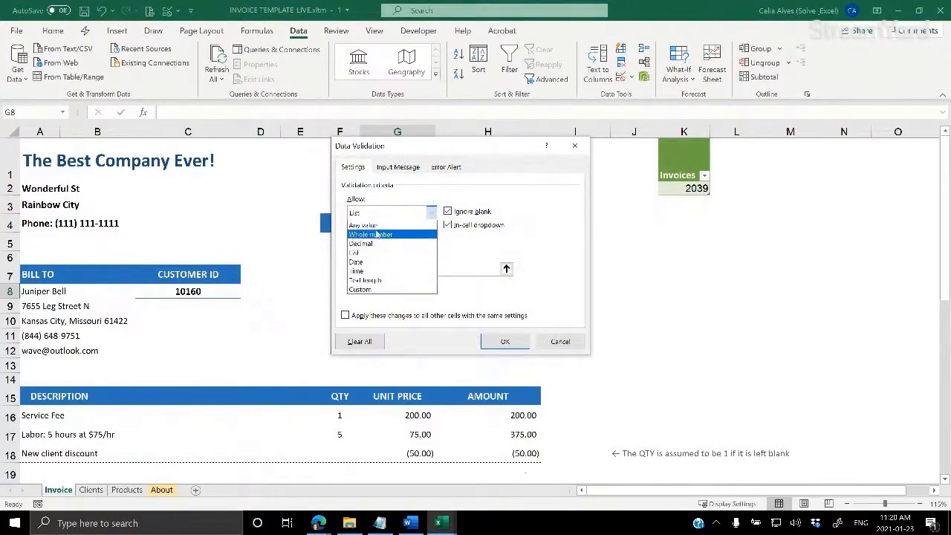
pyautogui.press('Up')
pyautogui.press('Return')
pyautogui.click(504, 341)
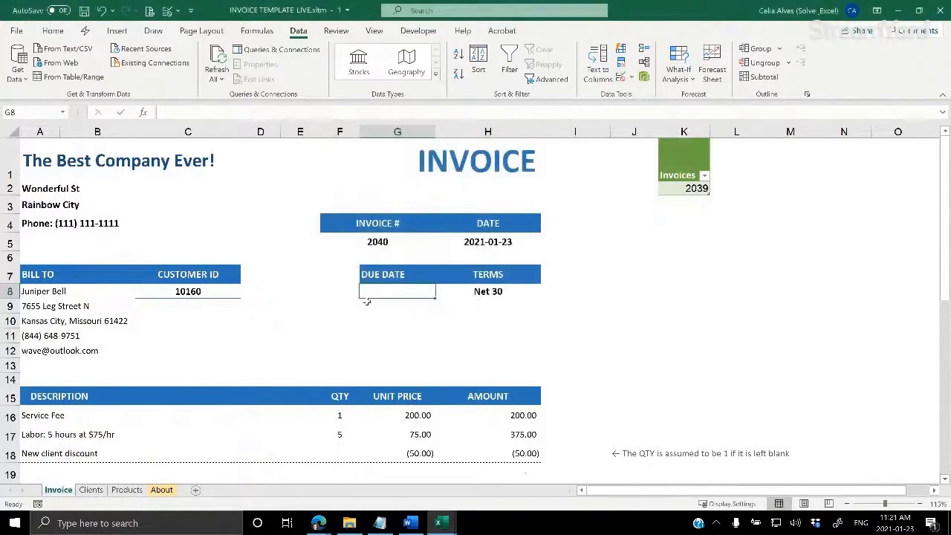
# Center the DUE DATE heading in G7 and the cell below it, G8, horizontally.
pyautogui.click(393, 320)
pyautogui.click(395, 293)
pyautogui.click(407, 523)
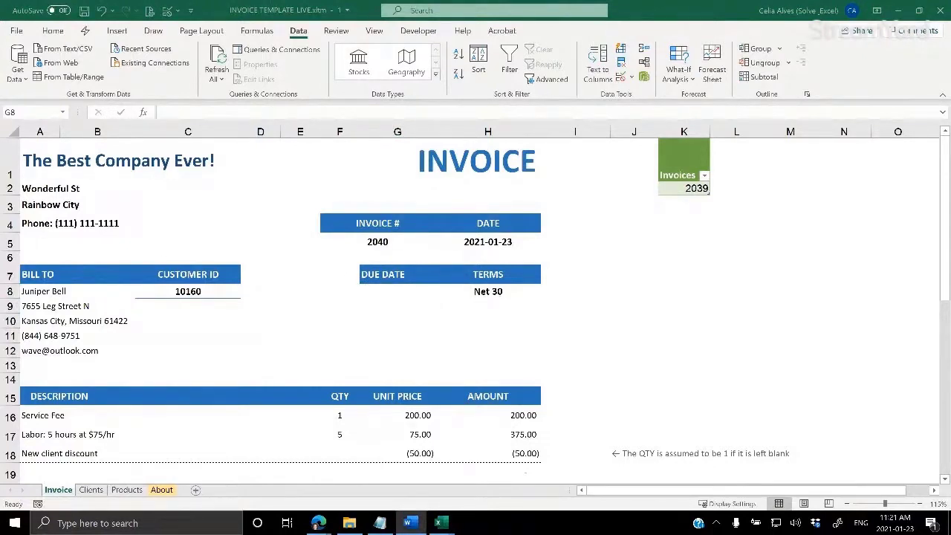
pyautogui.click(382, 293)
pyautogui.moveTo(384, 276); pyautogui.dragTo(388, 292)
# Check the payment terms in the Clients sheet and copy the text "Due Upon Receipt" from cell I4.
pyautogui.click(490, 294)
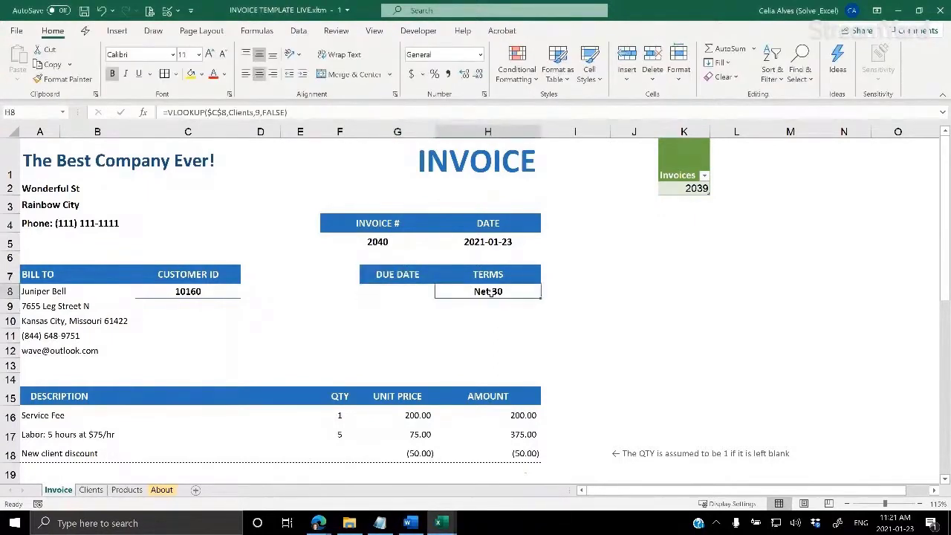
pyautogui.click(90, 490)
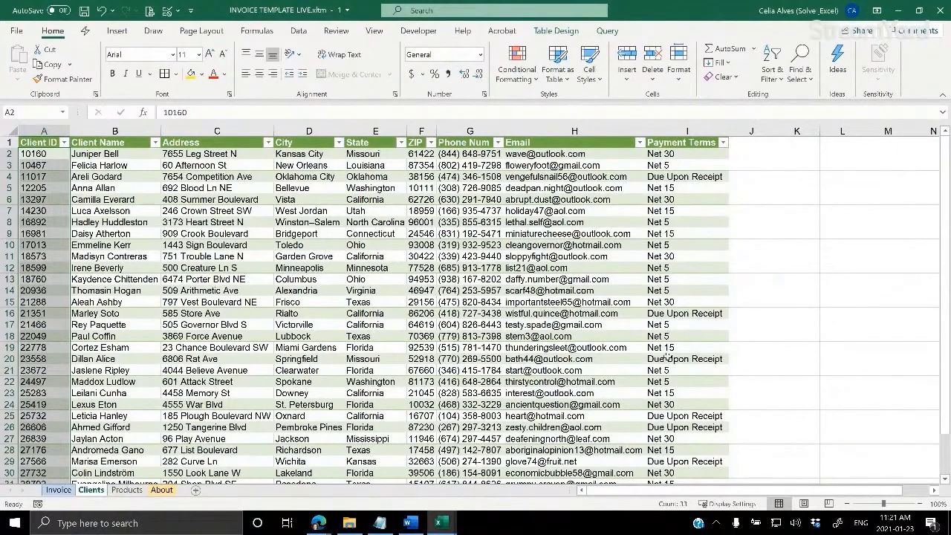
pyautogui.scroll(-2, 664, 349)
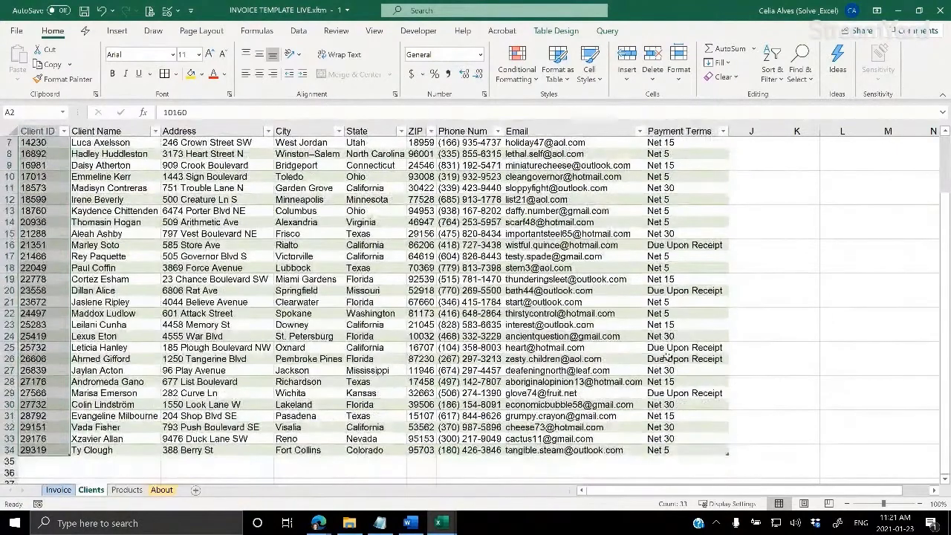
pyautogui.scroll(2, 666, 356)
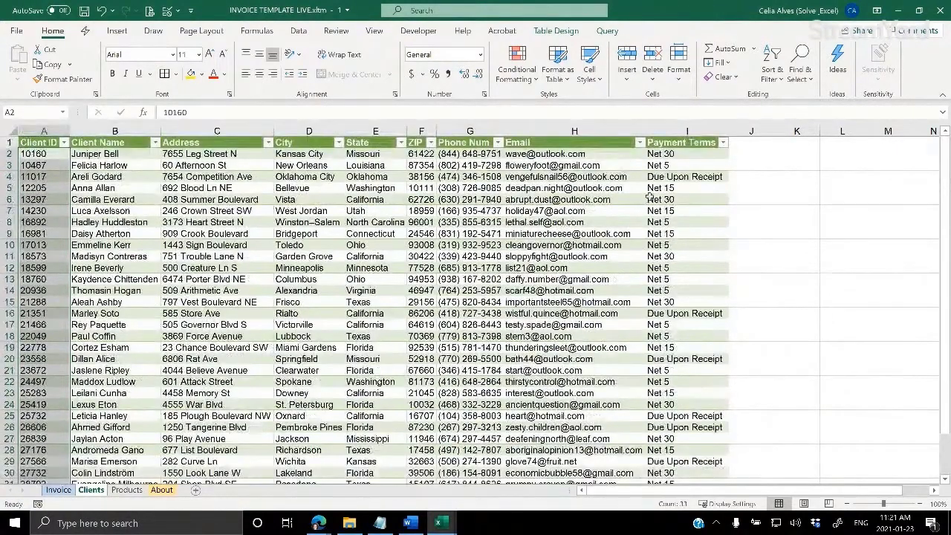
pyautogui.click(706, 177)
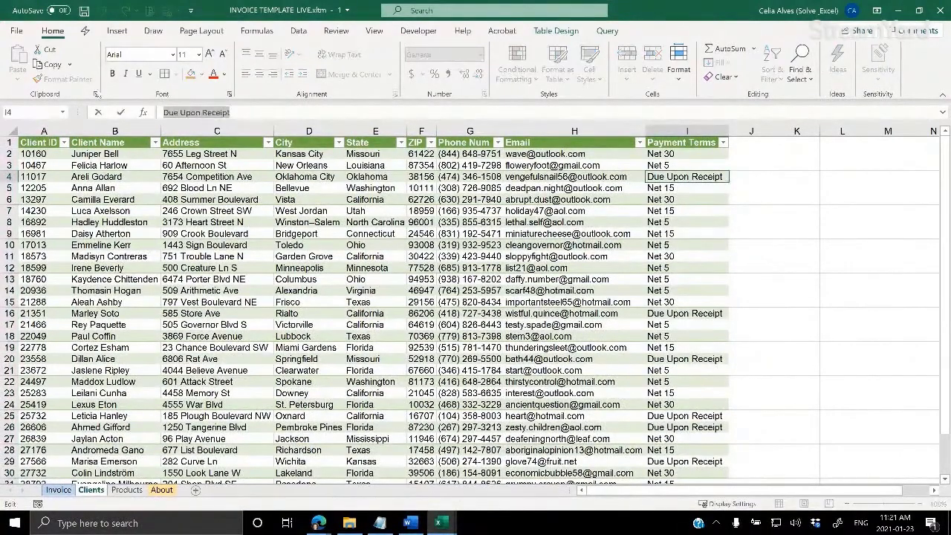
pyautogui.hotkey('ctrl', 'c')
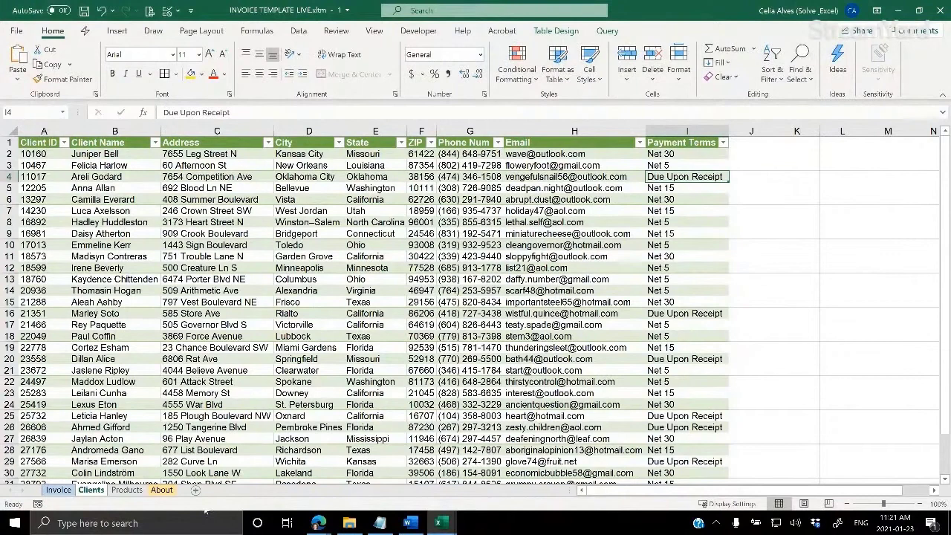
# Enter the formula =IF(H8="Due Upon Receipt",0,H8) in cell G8 of the Invoice sheet.
pyautogui.click(59, 490)
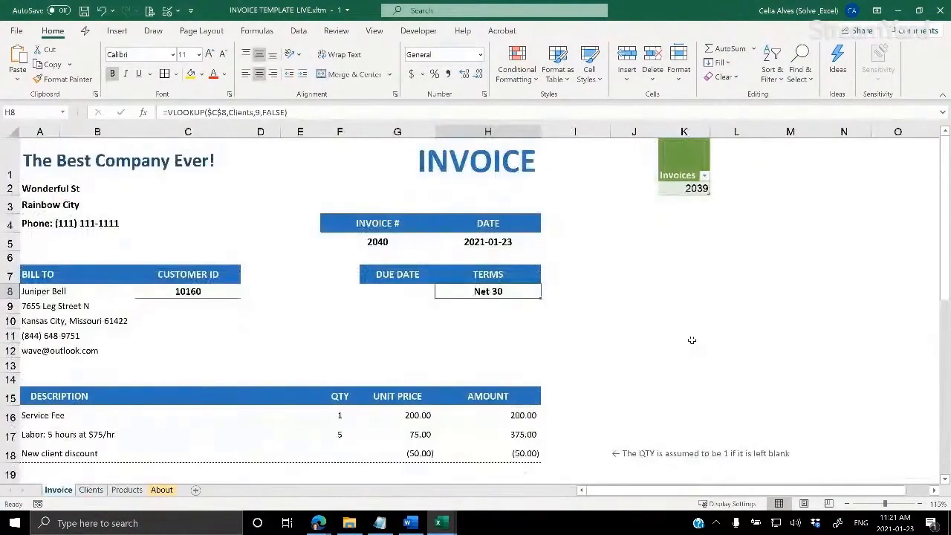
pyautogui.click(399, 292)
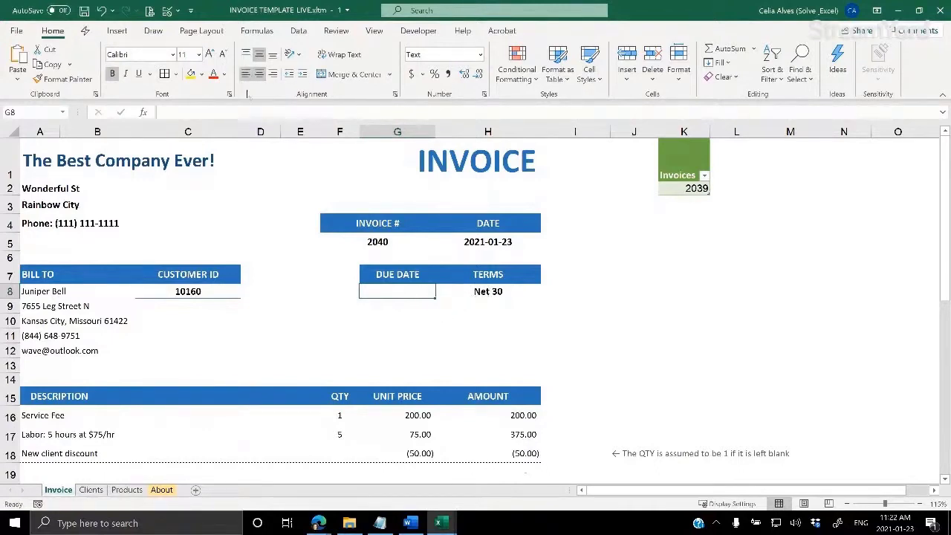
pyautogui.click(246, 113)
pyautogui.write('=')
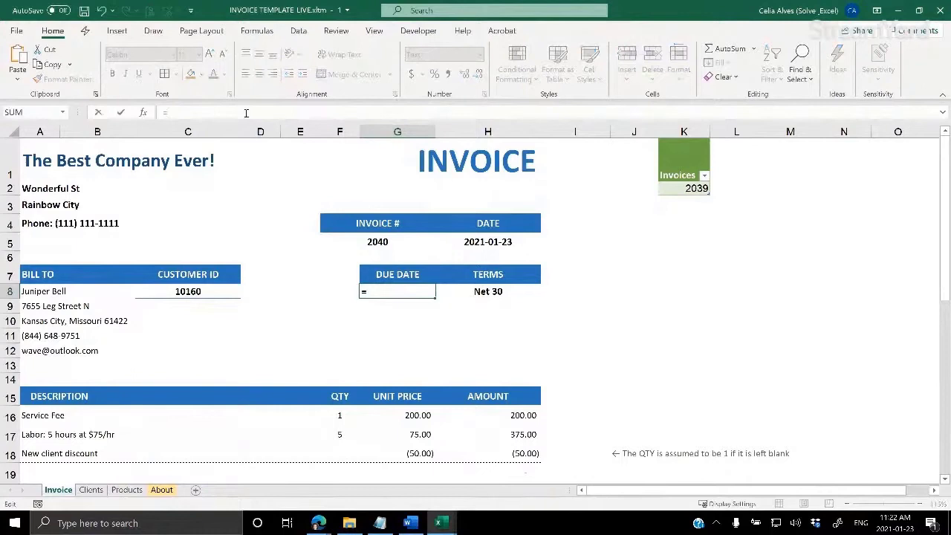
pyautogui.write('if(')
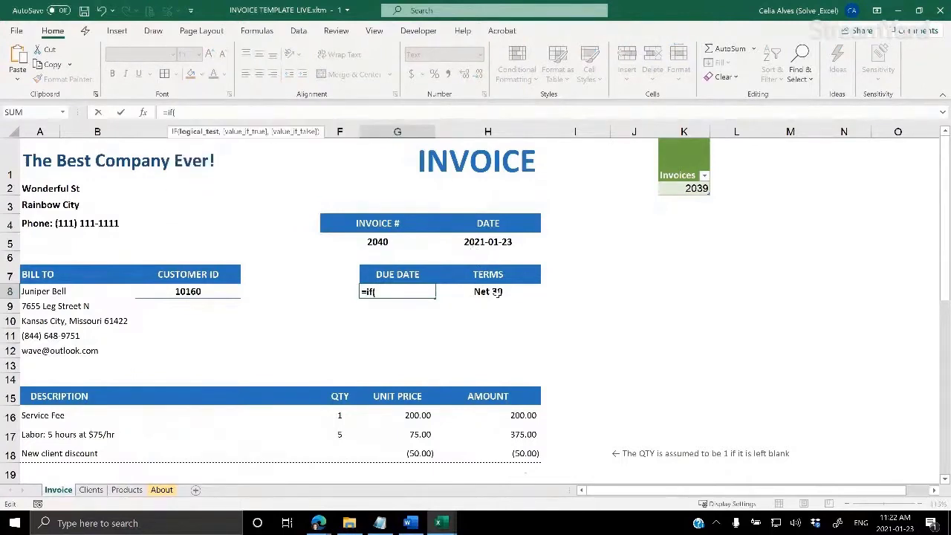
pyautogui.click(496, 292)
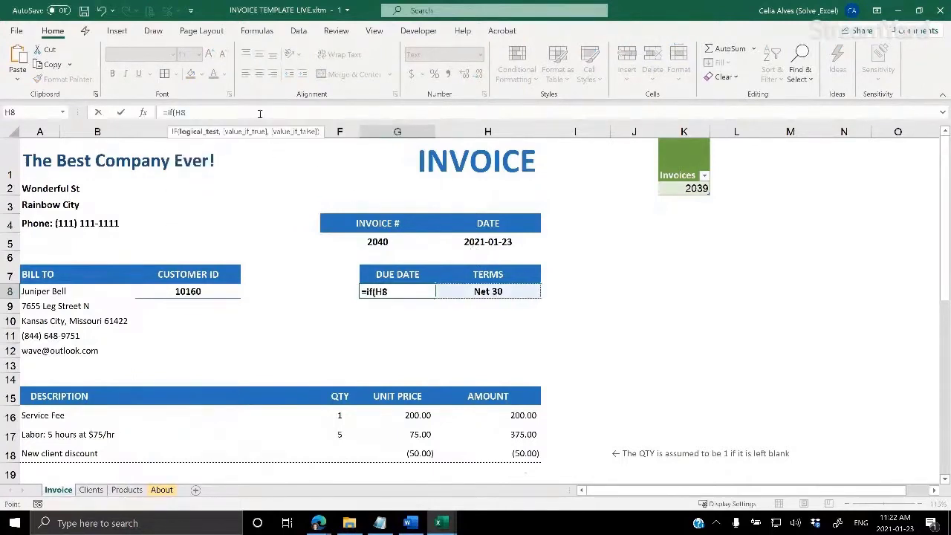
pyautogui.write('="Due Upon Receipt')
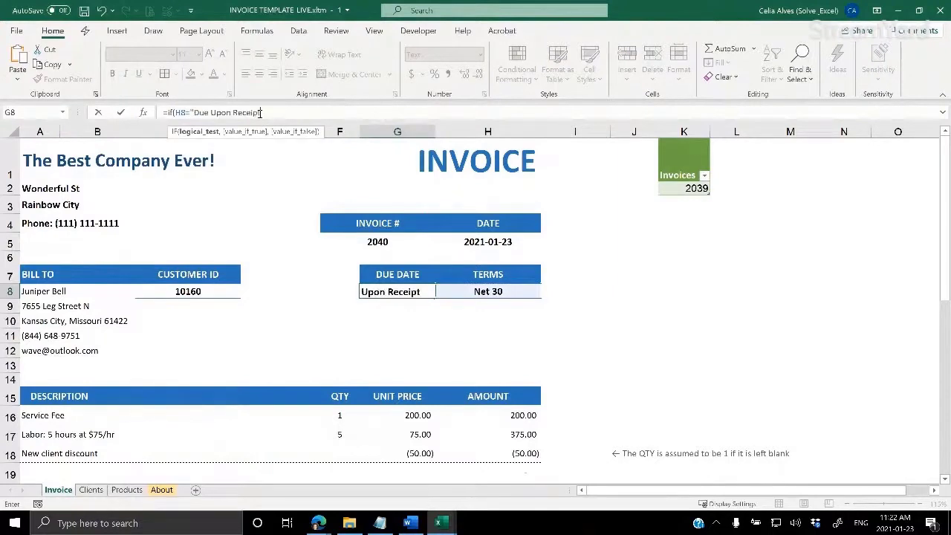
pyautogui.write('",')
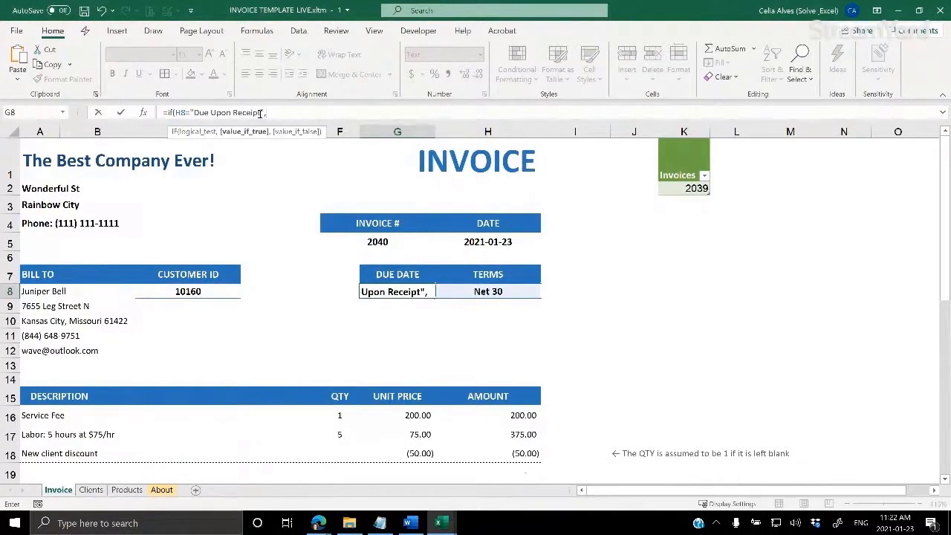
pyautogui.write('0,')
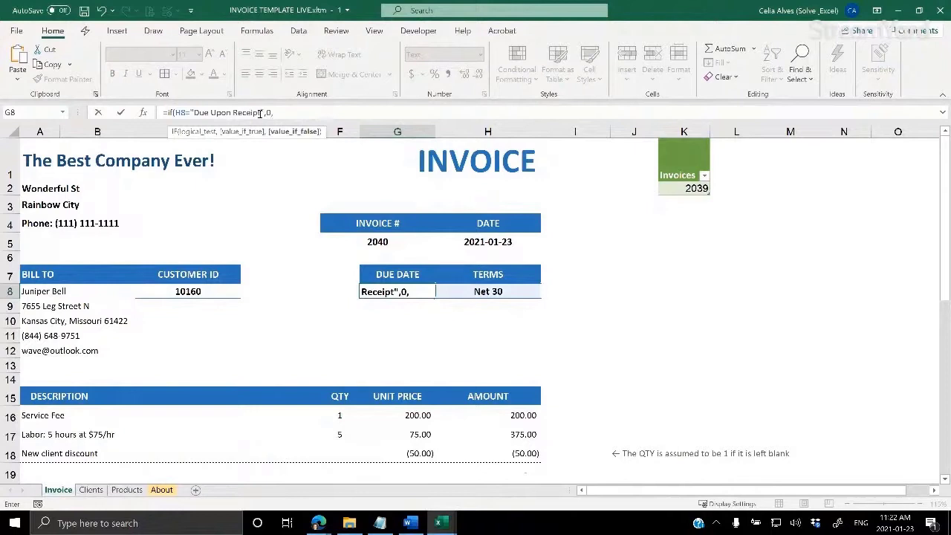
pyautogui.click(462, 295)
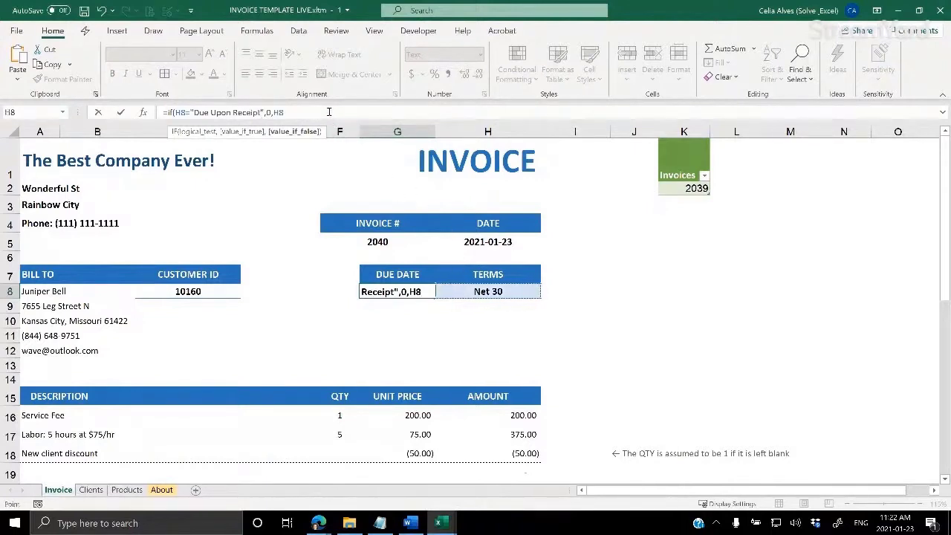
pyautogui.write(')')
pyautogui.press('Return')
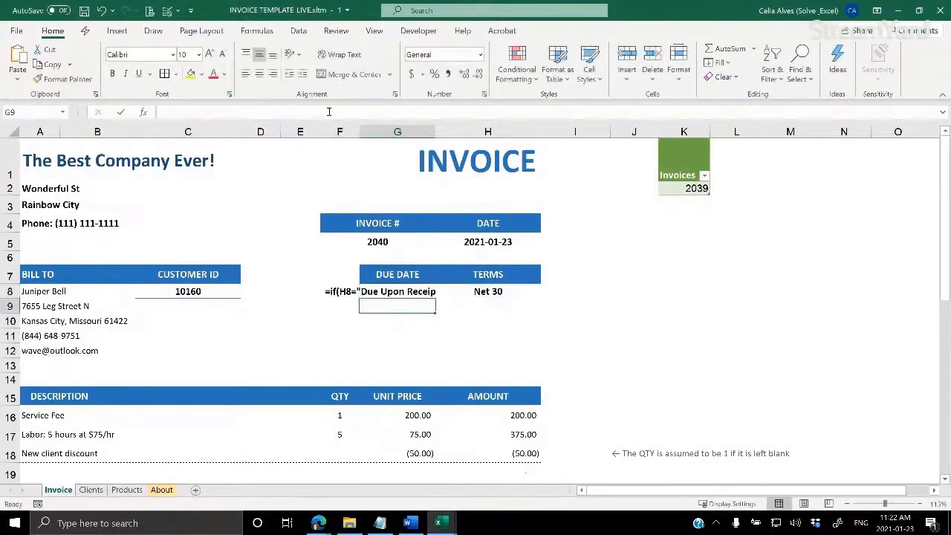
# Set the number format of cell G8 to General and re-enter its formula so it calculates.
pyautogui.click(401, 293)
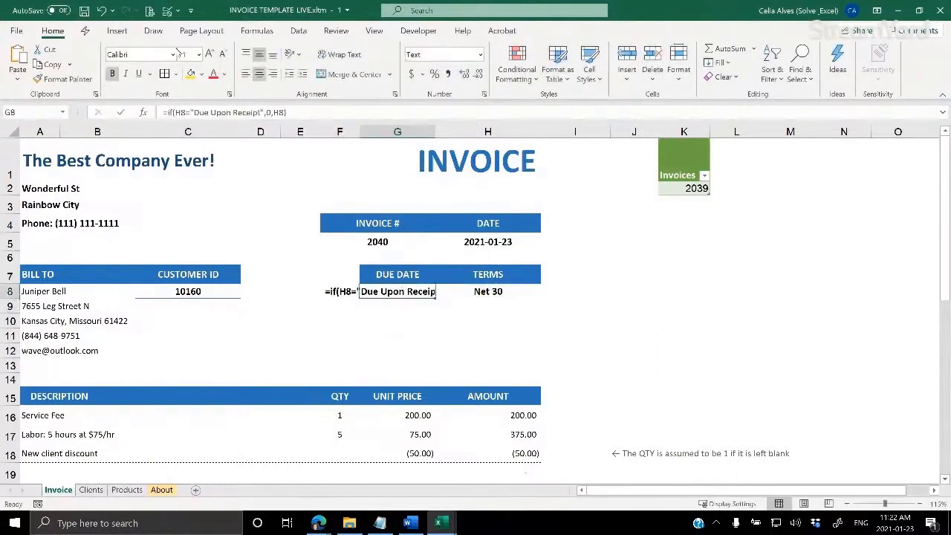
pyautogui.click(479, 55)
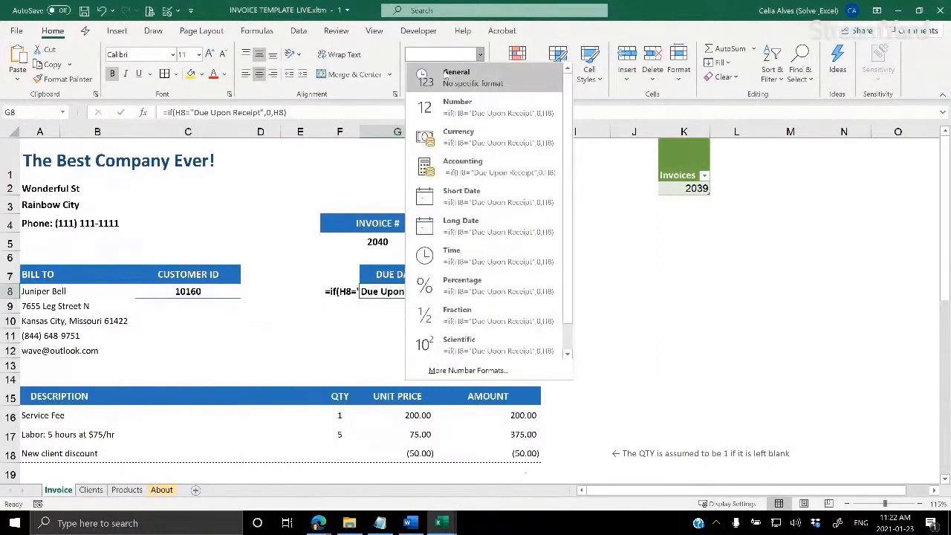
pyautogui.click(447, 75)
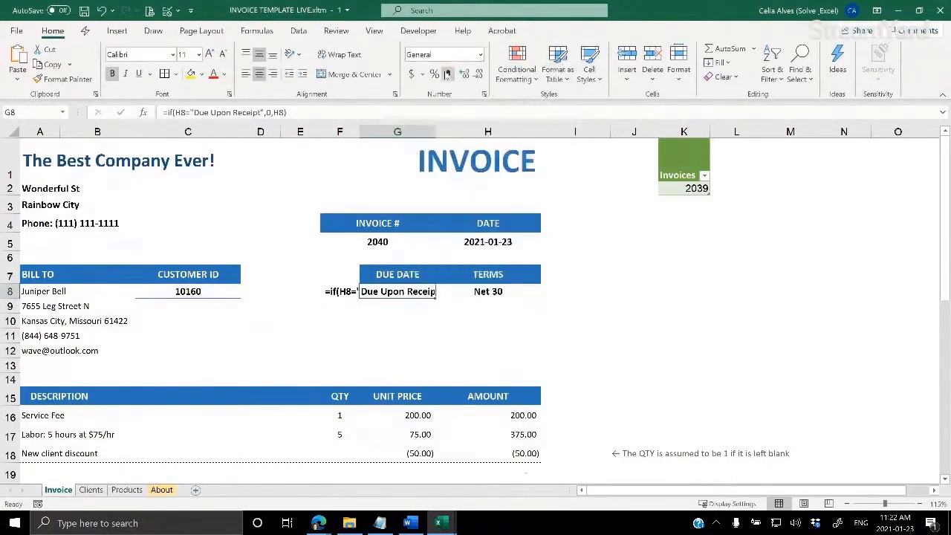
pyautogui.click(302, 111)
pyautogui.press('Return')
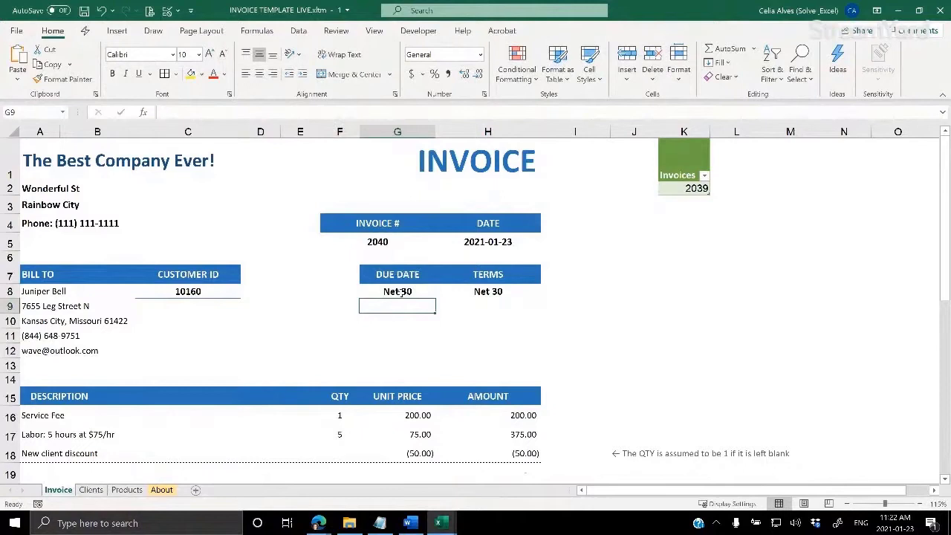
pyautogui.click(389, 293)
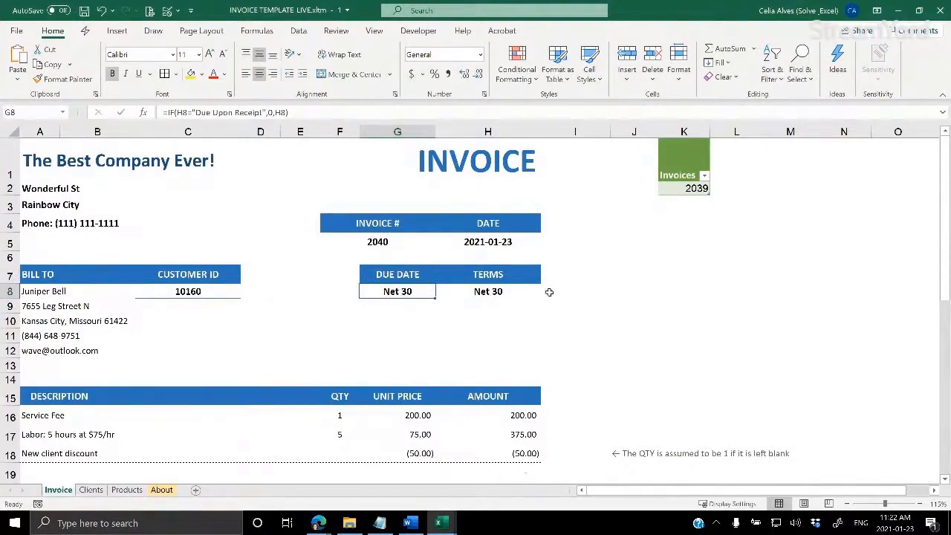
# Enter the formula =SUBSTITUTE($H$8,"Net ","") in helper cell I8 to strip the text prefix from the payment terms.
pyautogui.click(579, 296)
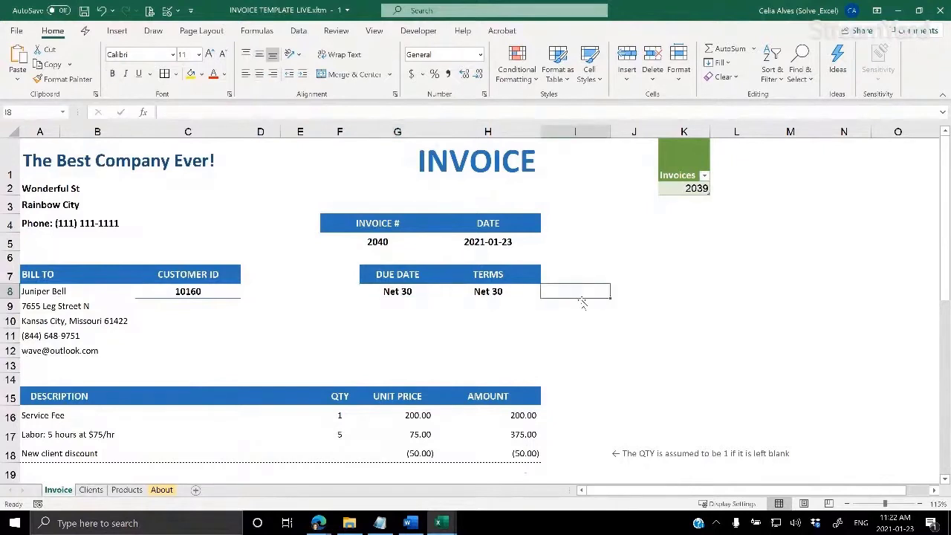
pyautogui.write('=')
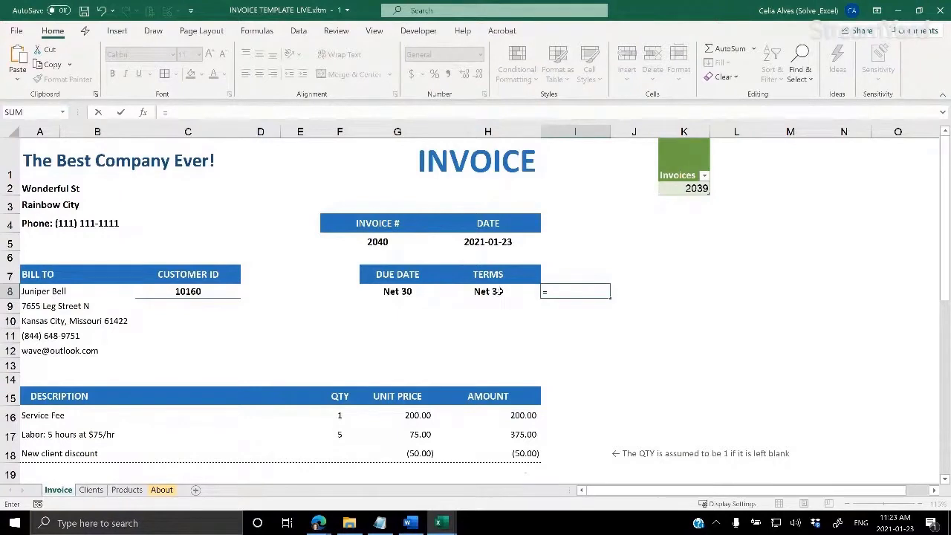
pyautogui.write('subs')
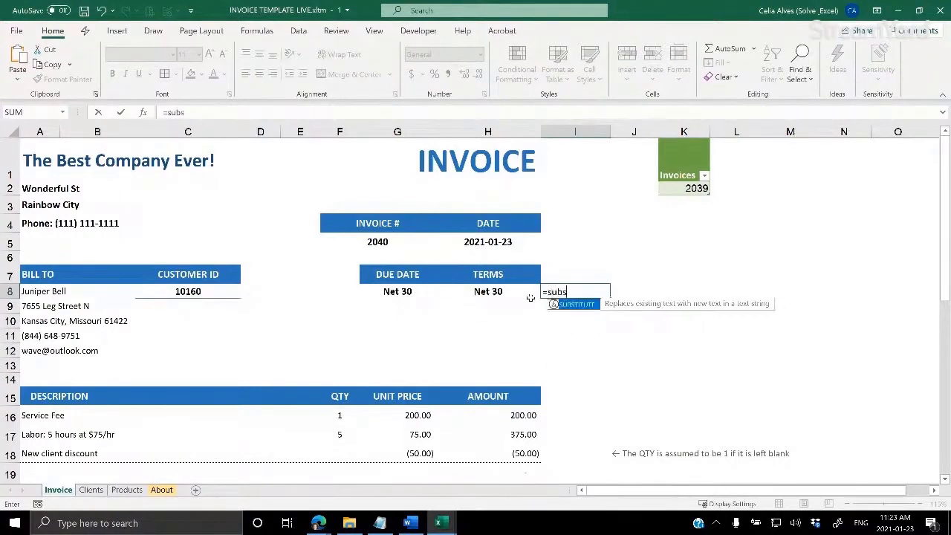
pyautogui.write('titute(')
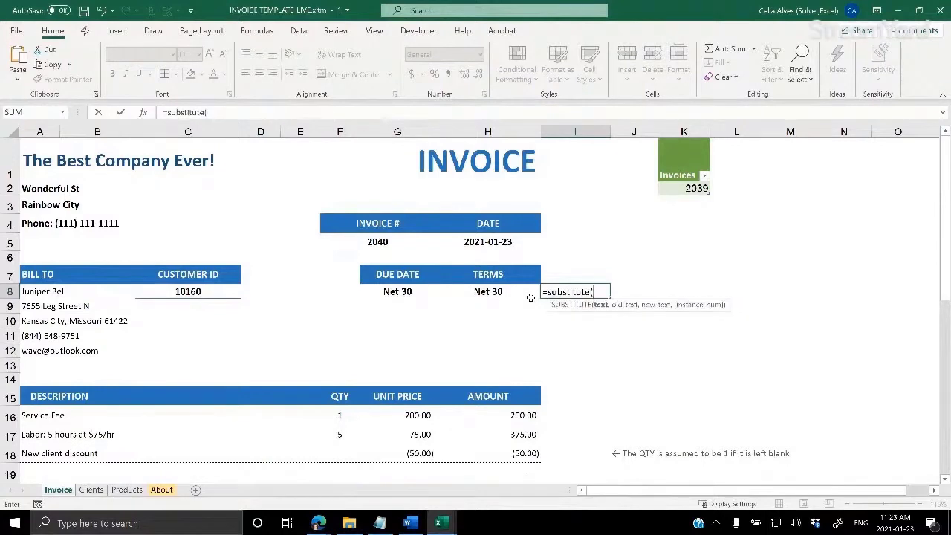
pyautogui.click(486, 294)
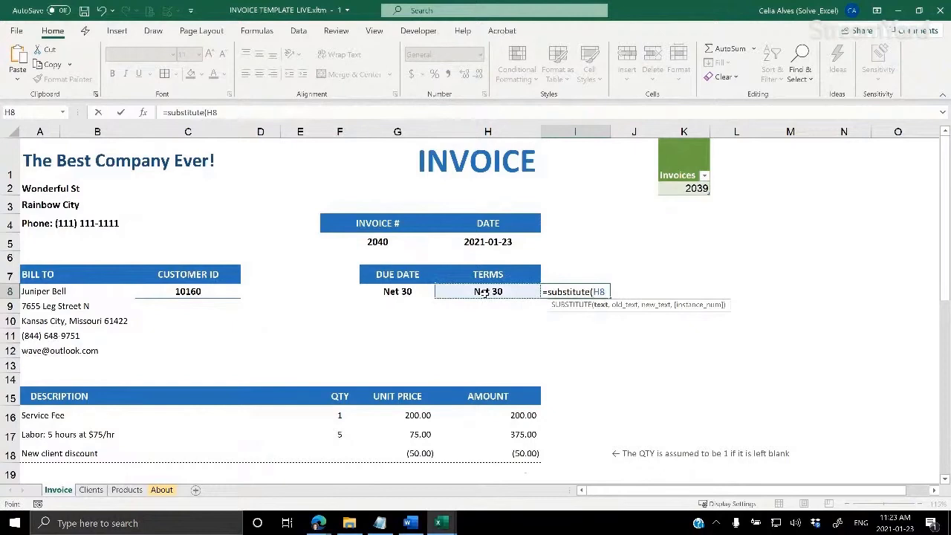
pyautogui.press('F4')
pyautogui.write(',')
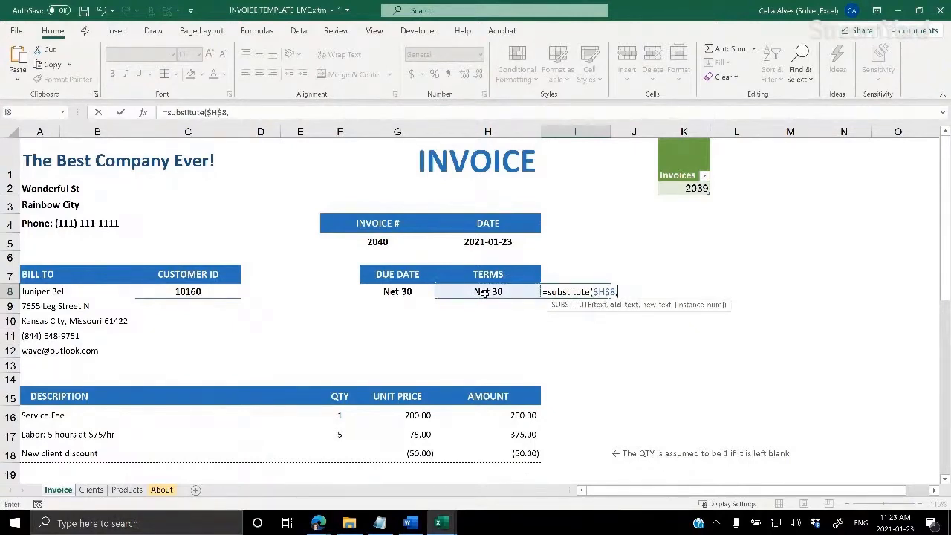
pyautogui.write('"Net ",')
pyautogui.write(')')
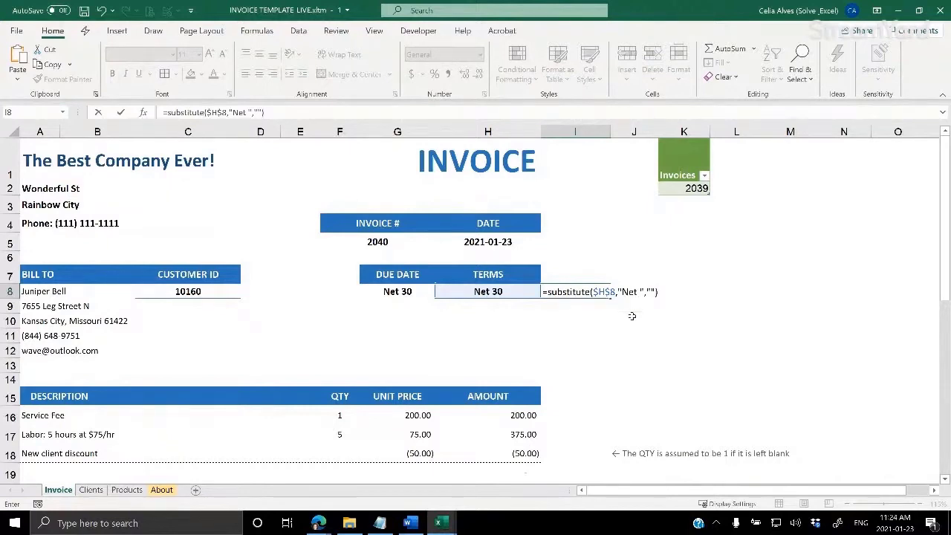
pyautogui.press('Return')
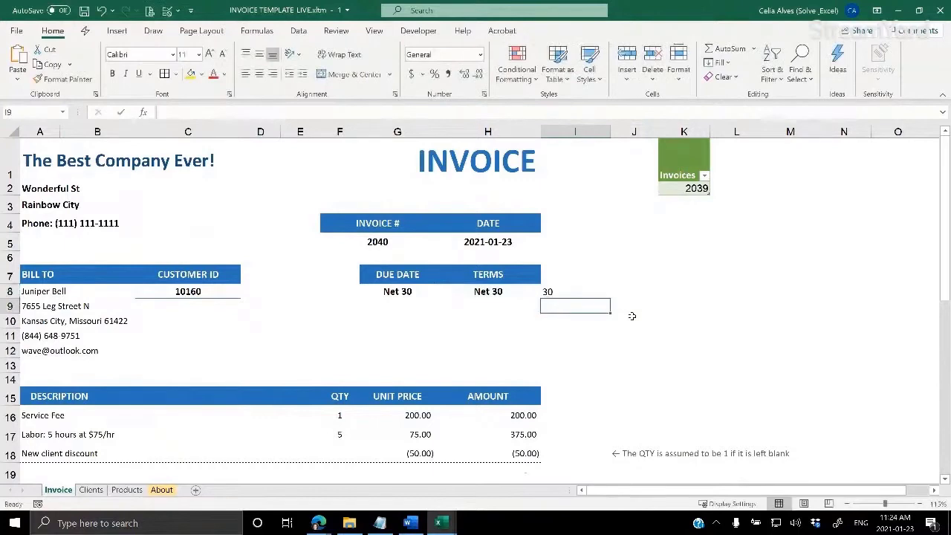
# Wrap the formula in cell I8 in the VALUE function, giving =VALUE(SUBSTITUTE($H$8,"Net ","")).
pyautogui.click(569, 291)
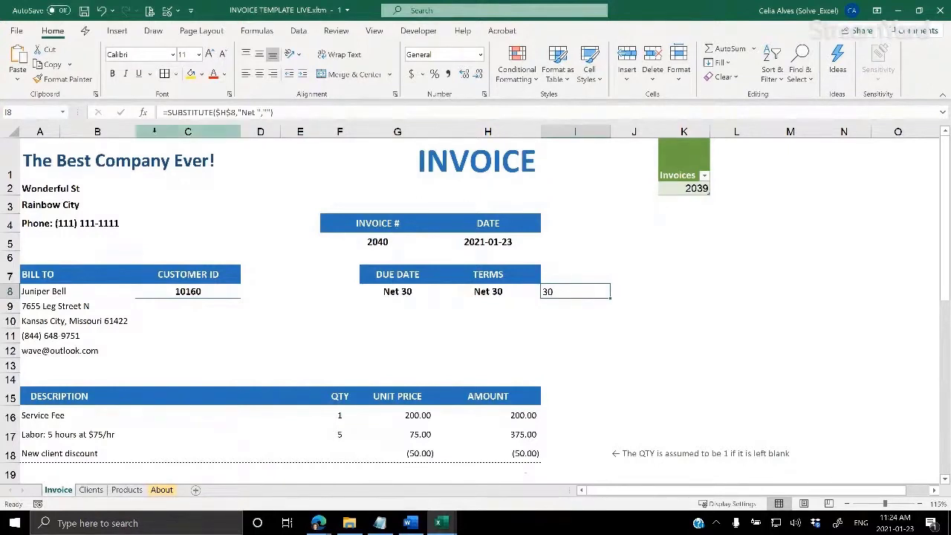
pyautogui.press('F2')
pyautogui.click(166, 112)
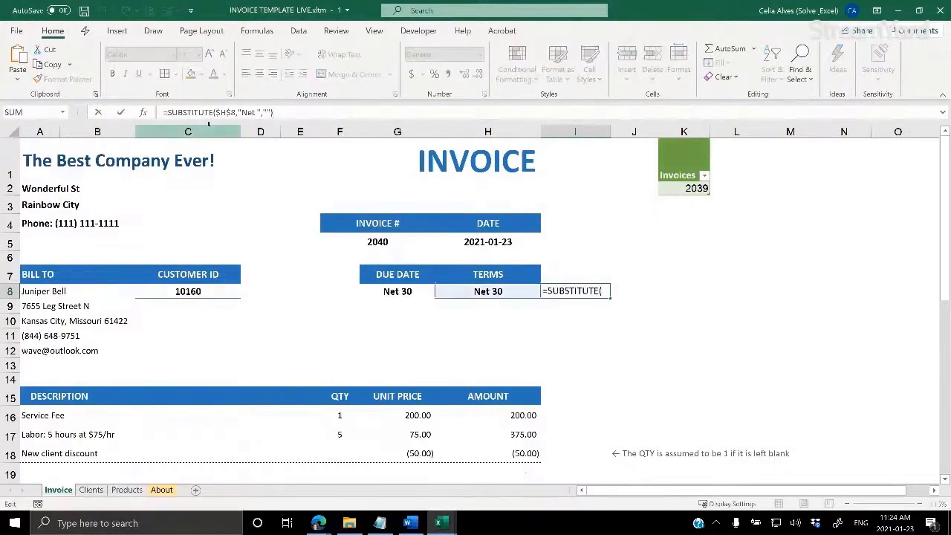
pyautogui.write('Value')
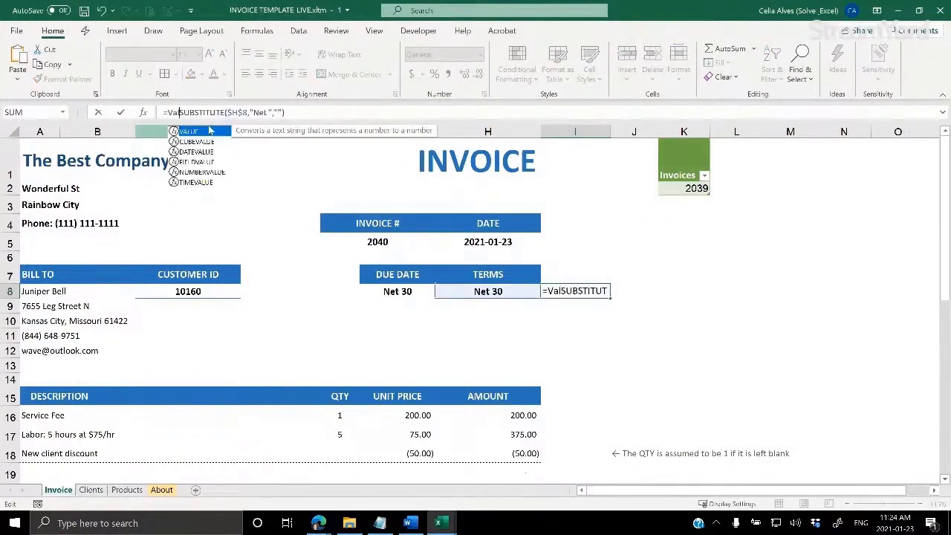
pyautogui.doubleClick(210, 131)
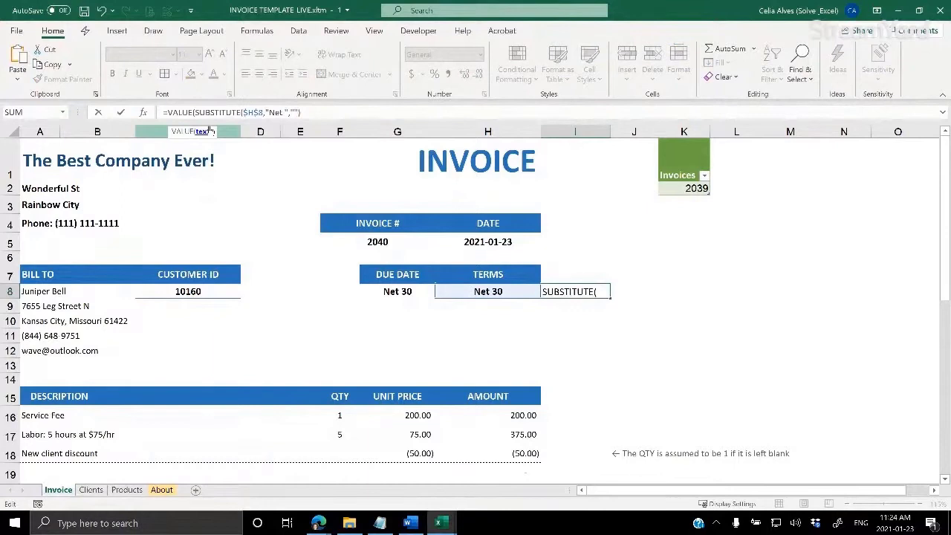
pyautogui.click(316, 112)
pyautogui.write(')')
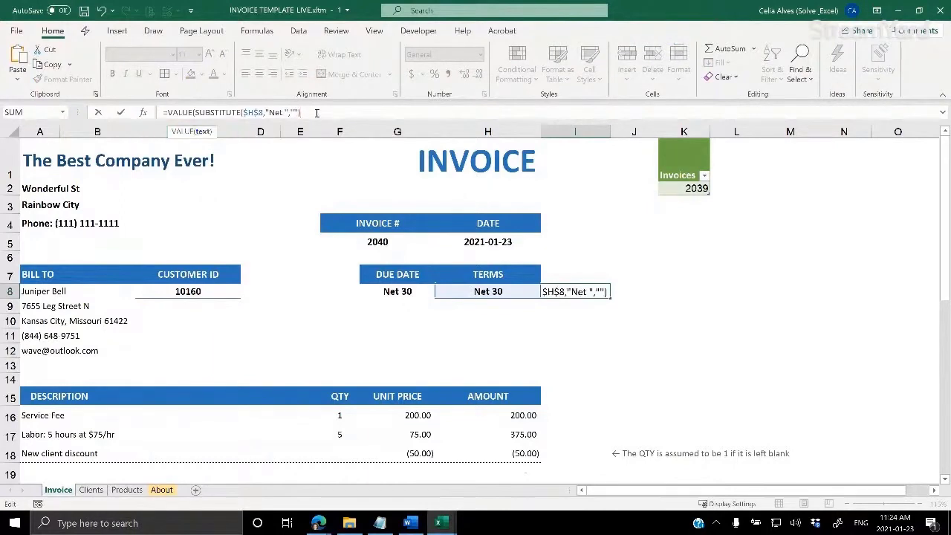
pyautogui.press('Return')
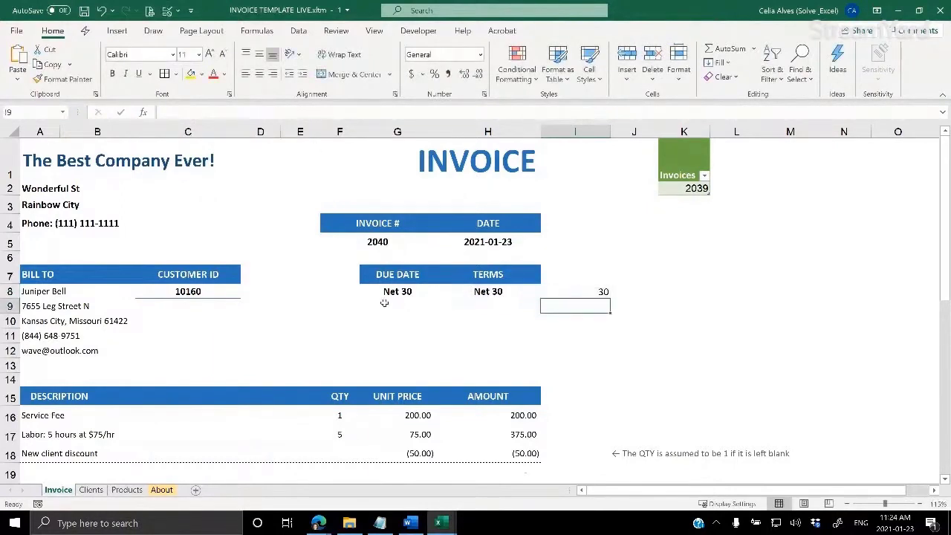
# Copy the VALUE(SUBSTITUTE($H$8,"Net ","")) expression from I8 and replace the final H8 argument of the IF formula in G8 with it.
pyautogui.click(552, 291)
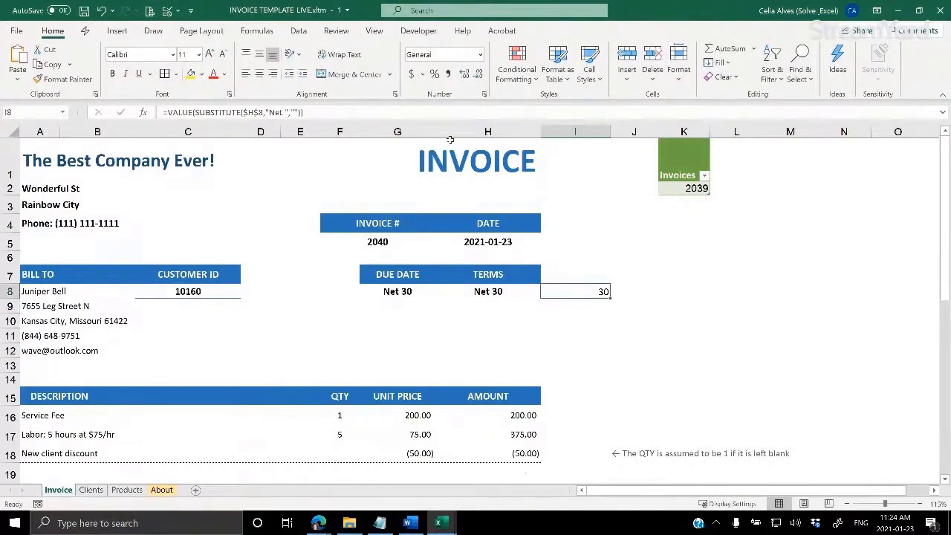
pyautogui.moveTo(169, 112); pyautogui.dragTo(339, 112)
pyautogui.hotkey('ctrl', 'c')
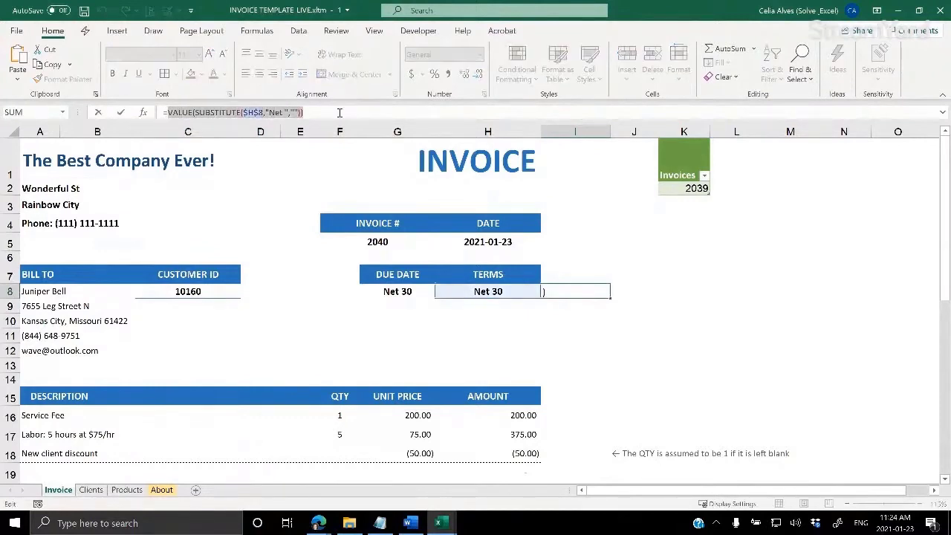
pyautogui.press('Escape')
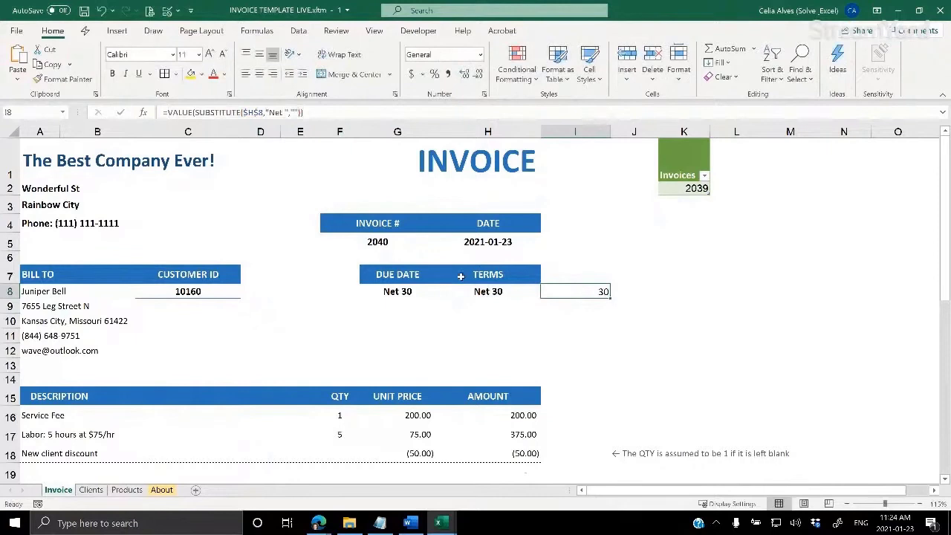
pyautogui.click(395, 292)
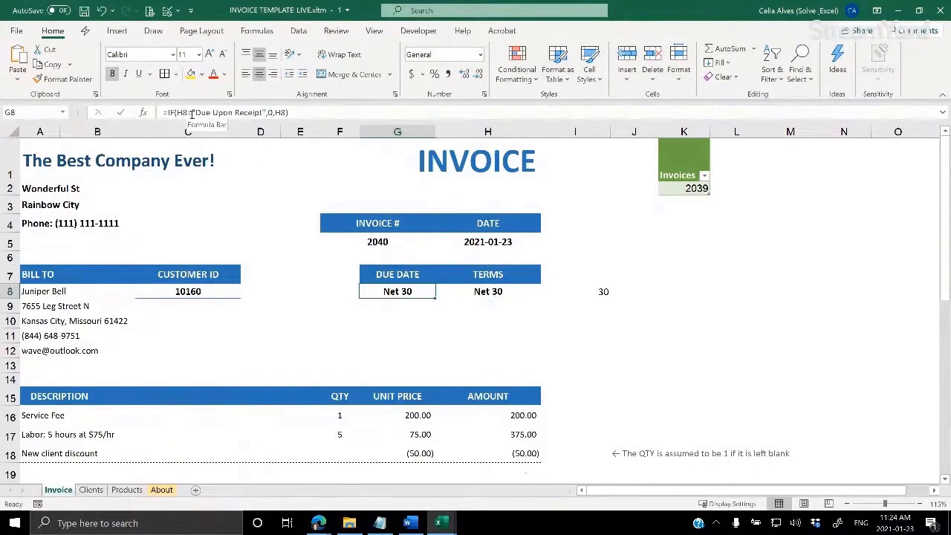
pyautogui.doubleClick(279, 112)
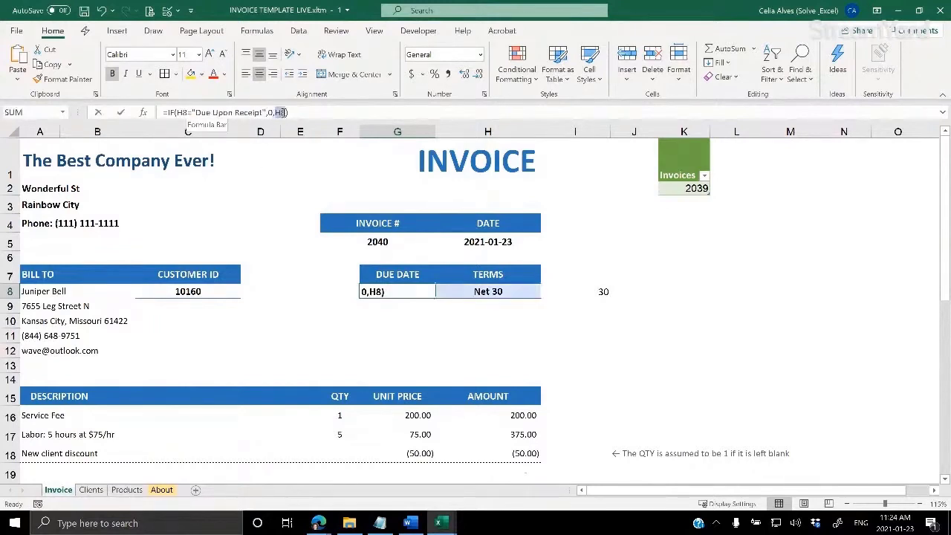
pyautogui.hotkey('ctrl', 'v')
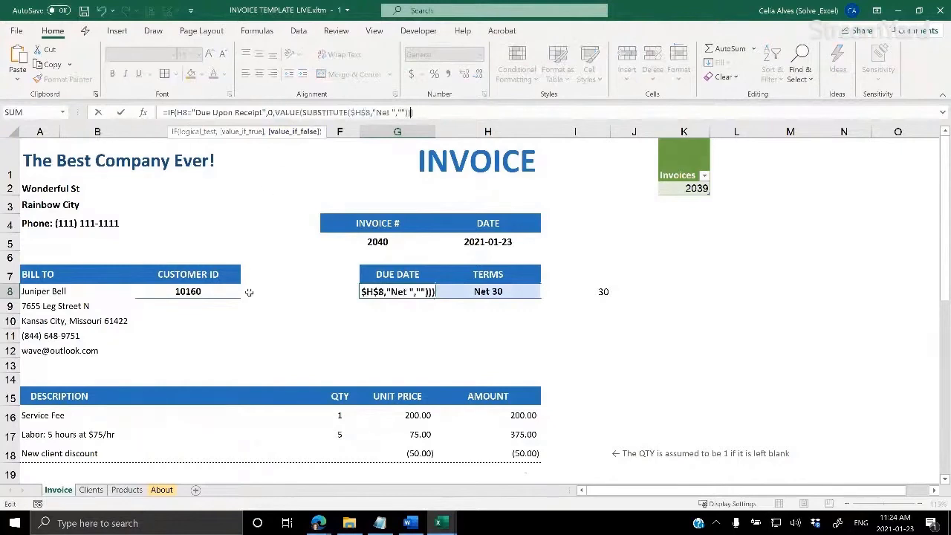
pyautogui.click(428, 110)
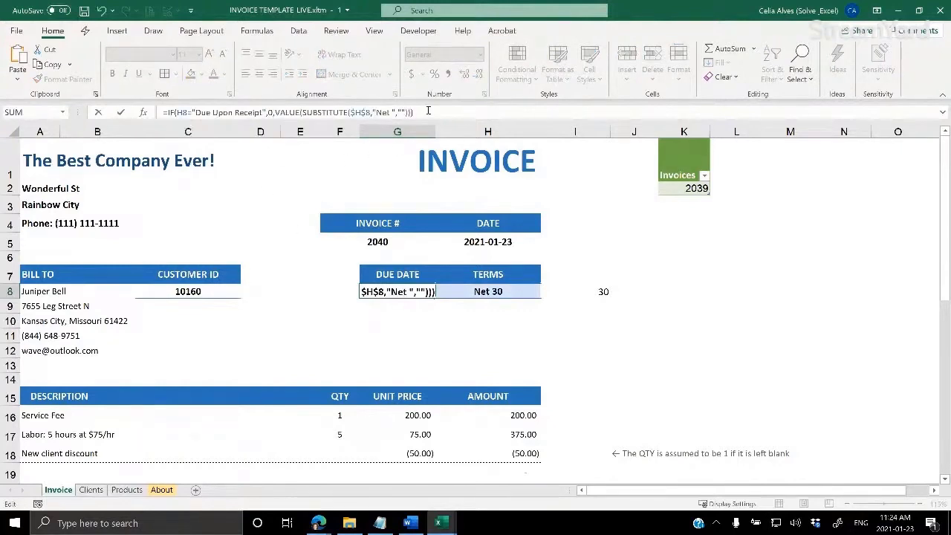
pyautogui.press('Return')
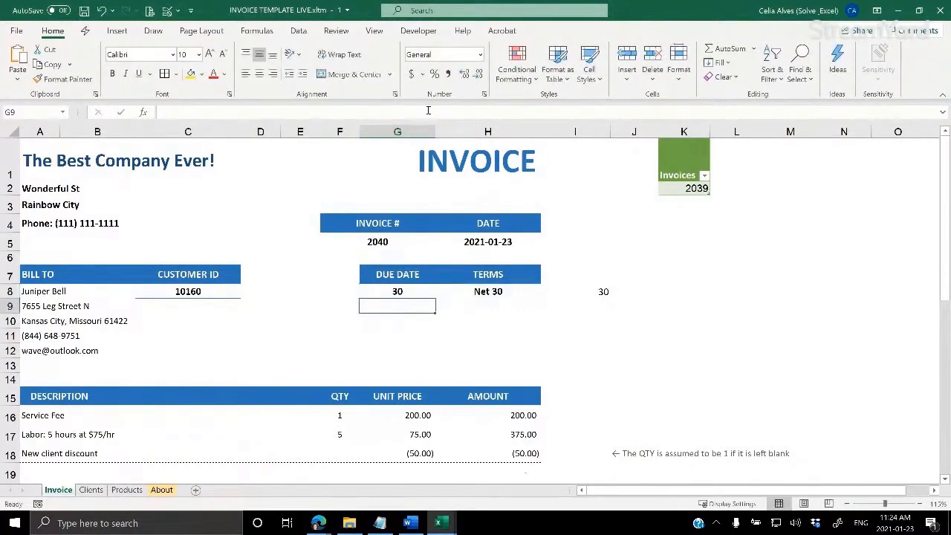
# Add the invoice date cell H5 plus a plus sign in front of the IF function in the G8 due date formula.
pyautogui.click(405, 293)
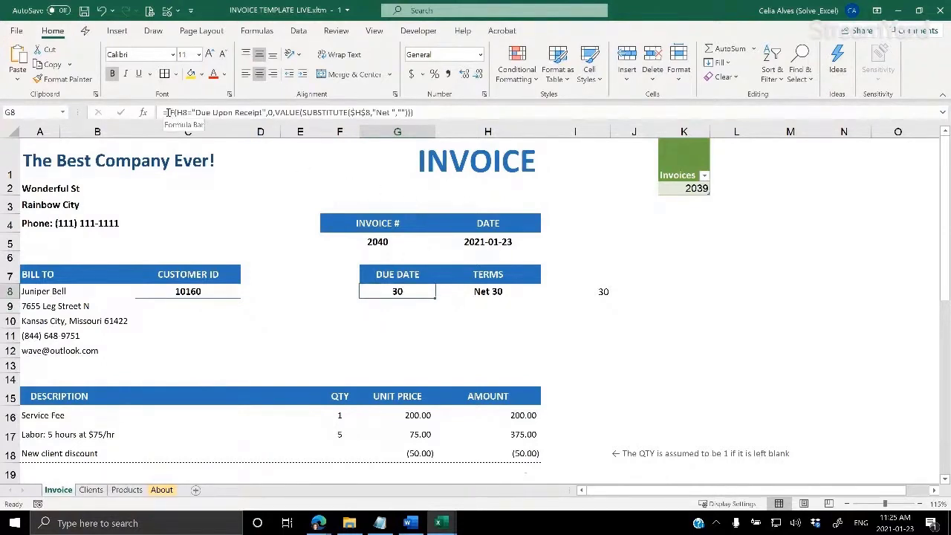
pyautogui.click(478, 113)
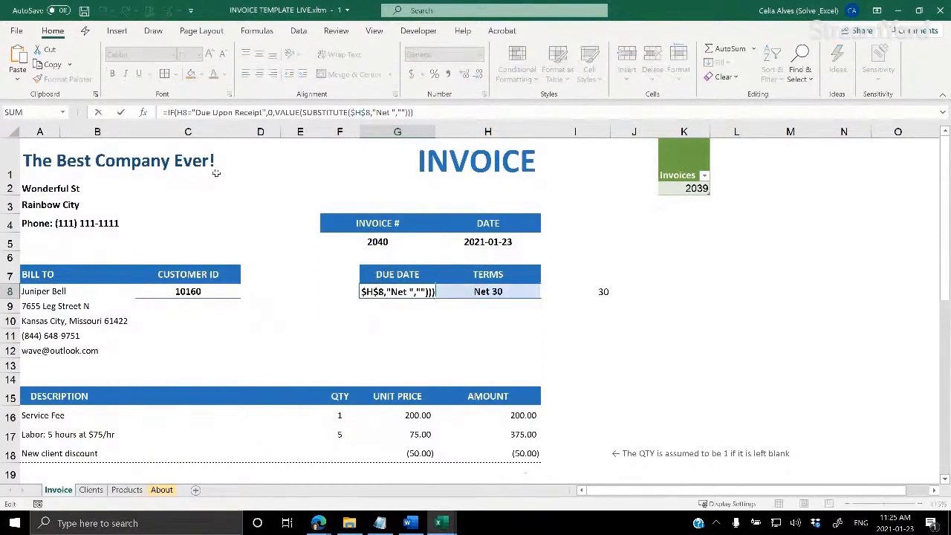
pyautogui.click(167, 112)
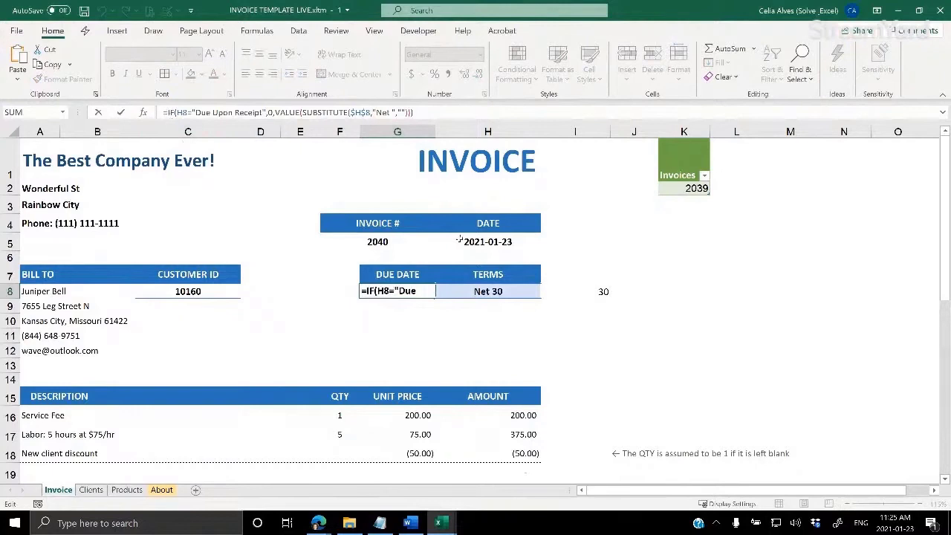
pyautogui.click(491, 241)
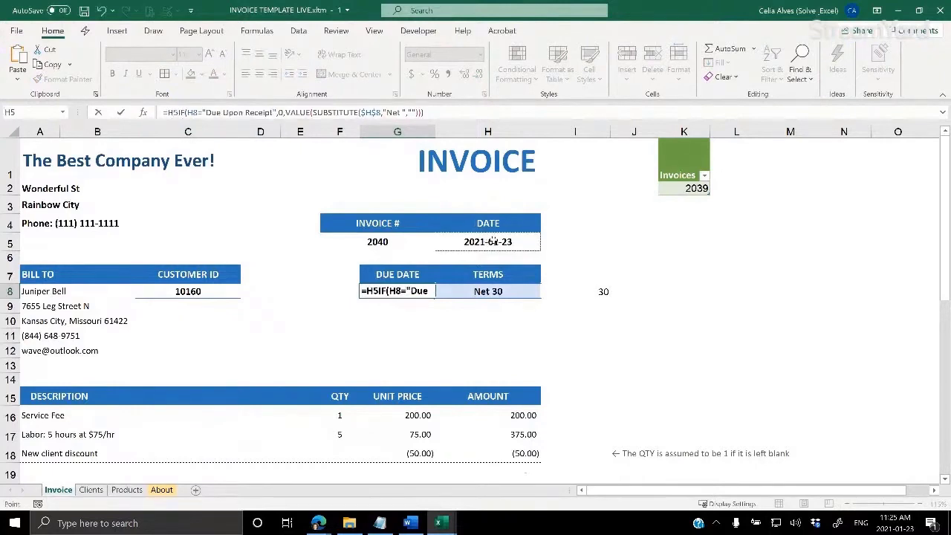
pyautogui.write('+')
pyautogui.press('Return')
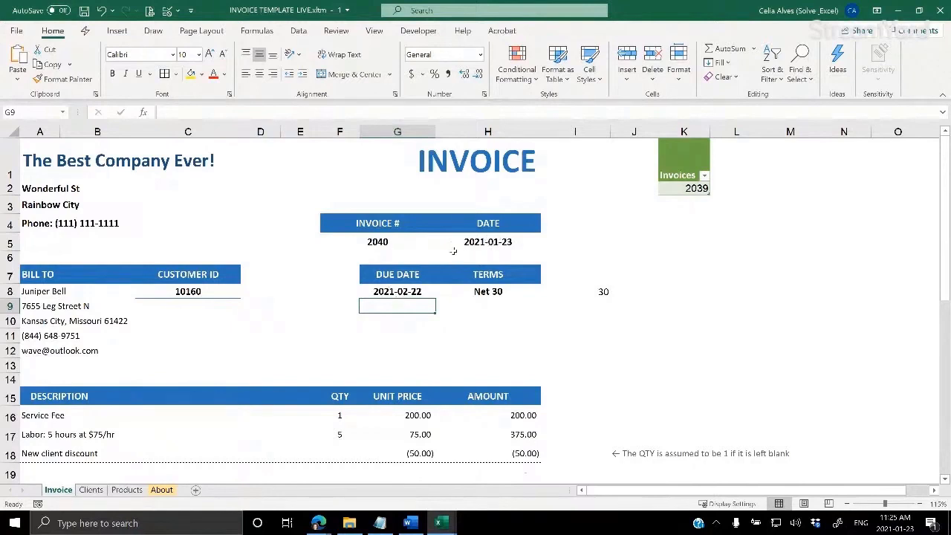
pyautogui.click(391, 331)
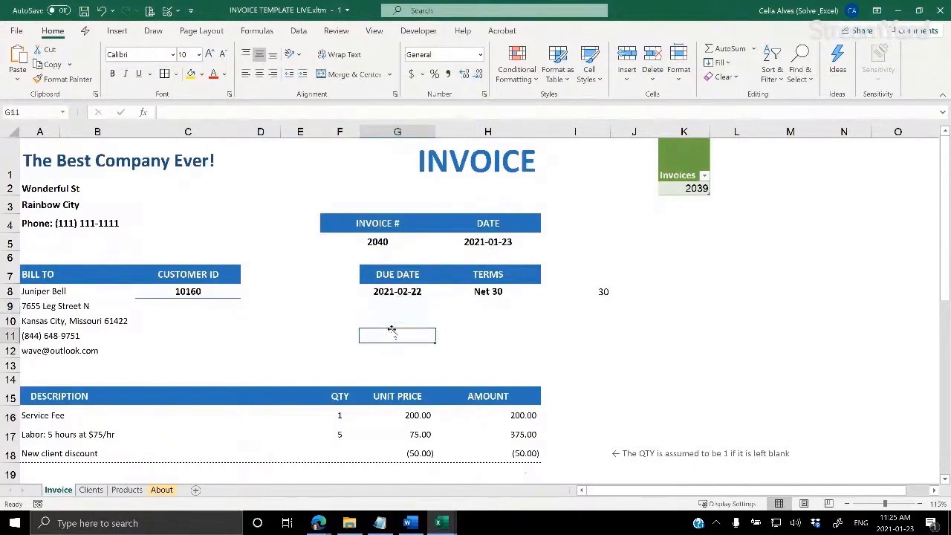